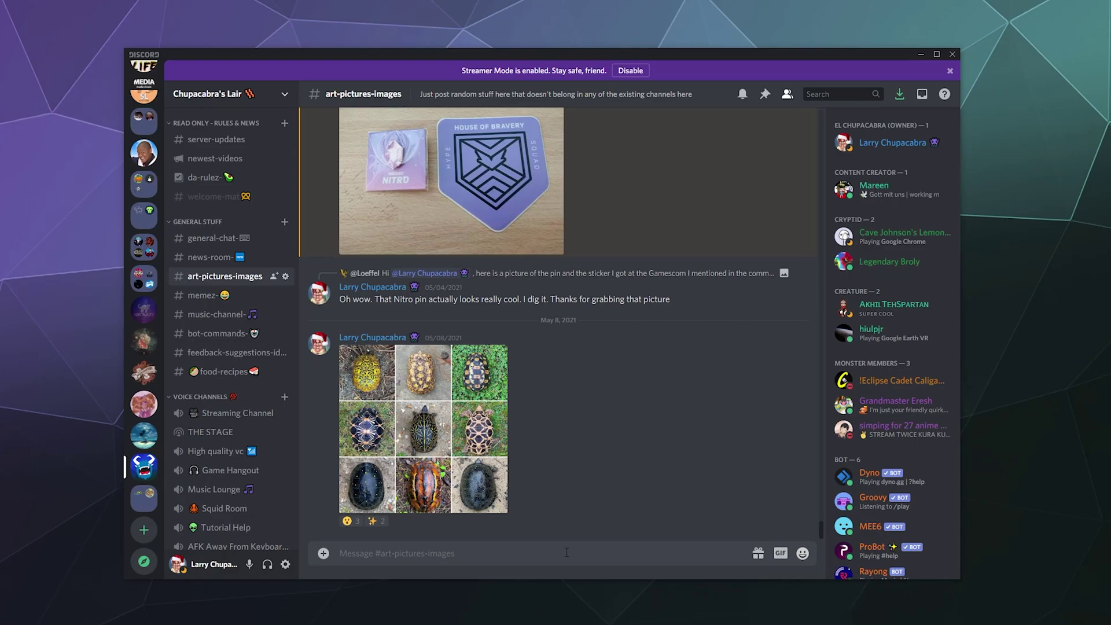
- Post the message "Hello everyone I got this **GREAT** New Image of Turtles to show you!" with GREAT formatted in bold
click(566, 553)
text(Hello everyone I got this grea)
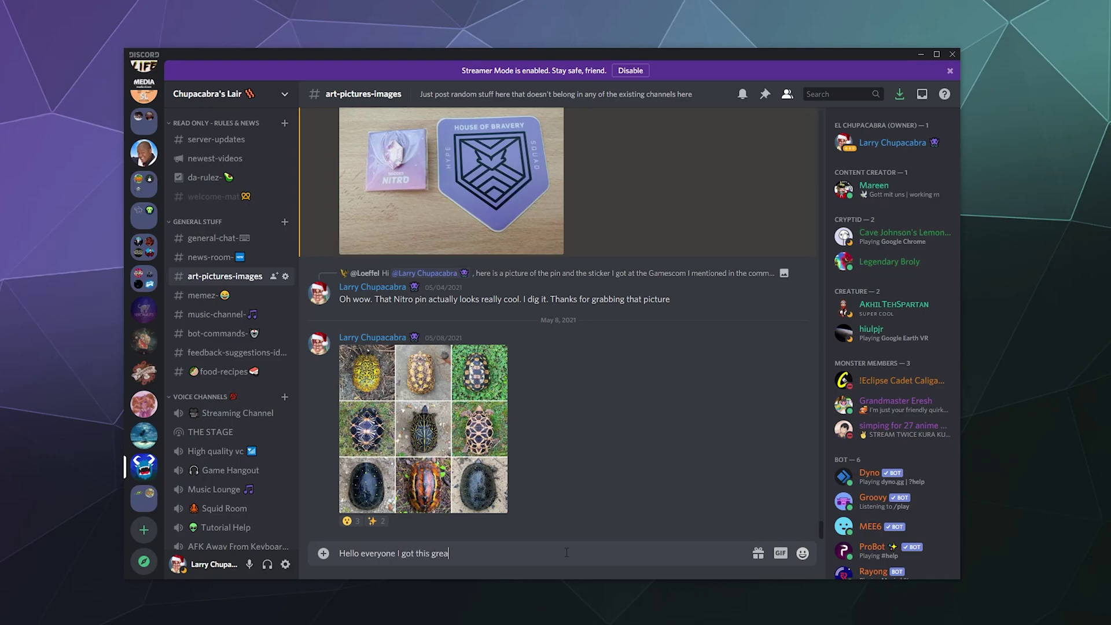
key(BackSpace)
key(BackSpace)
text(**GREAT** New Image of Turtles to show you!)
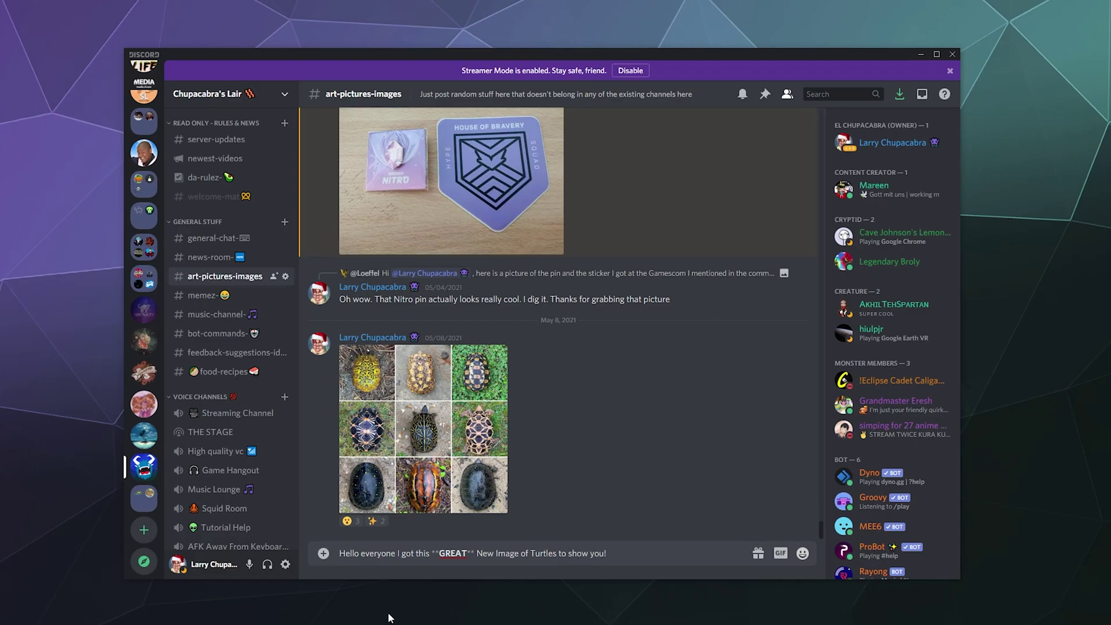
drag(473, 553, 438, 556)
click(494, 557)
key(Return)
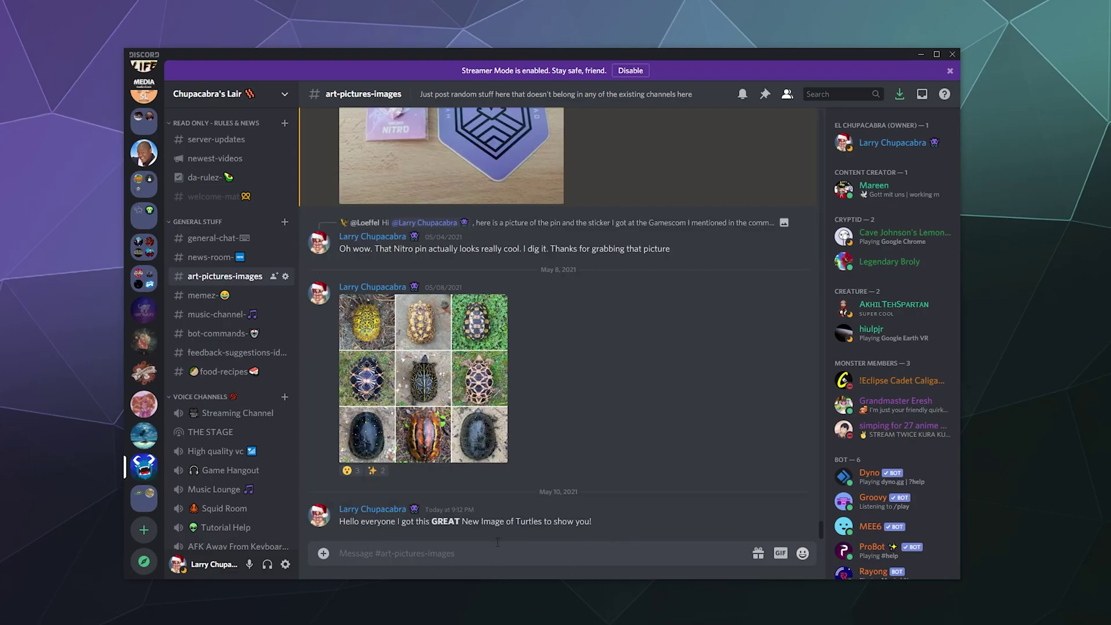
- Delete the posted turtle announcement containing the bold word GREAT
double_click(445, 521)
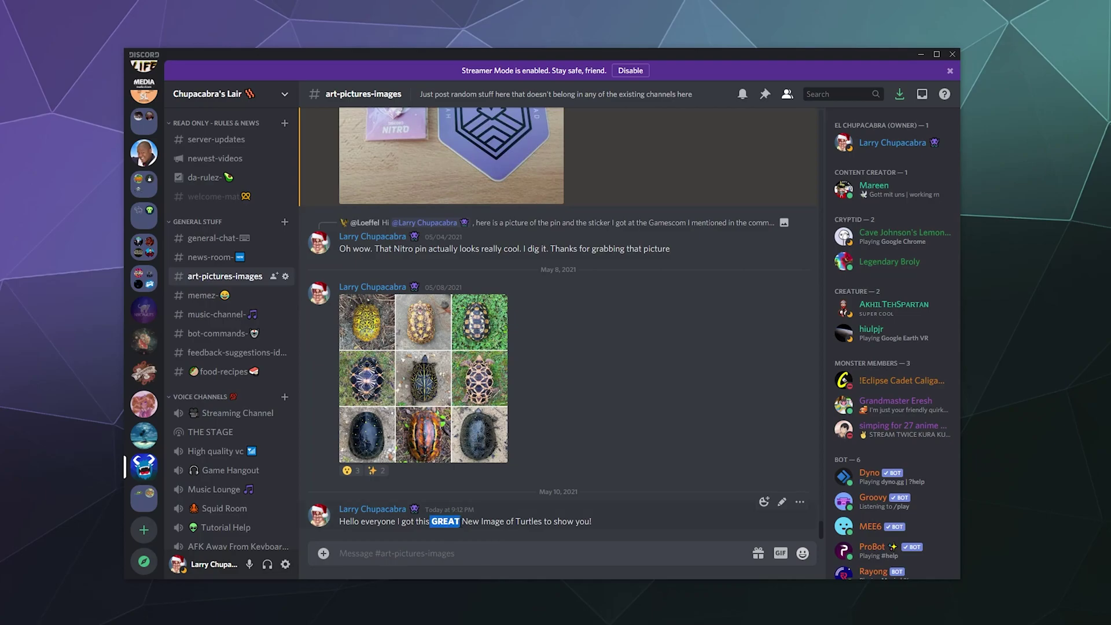
click(801, 507)
click(722, 533)
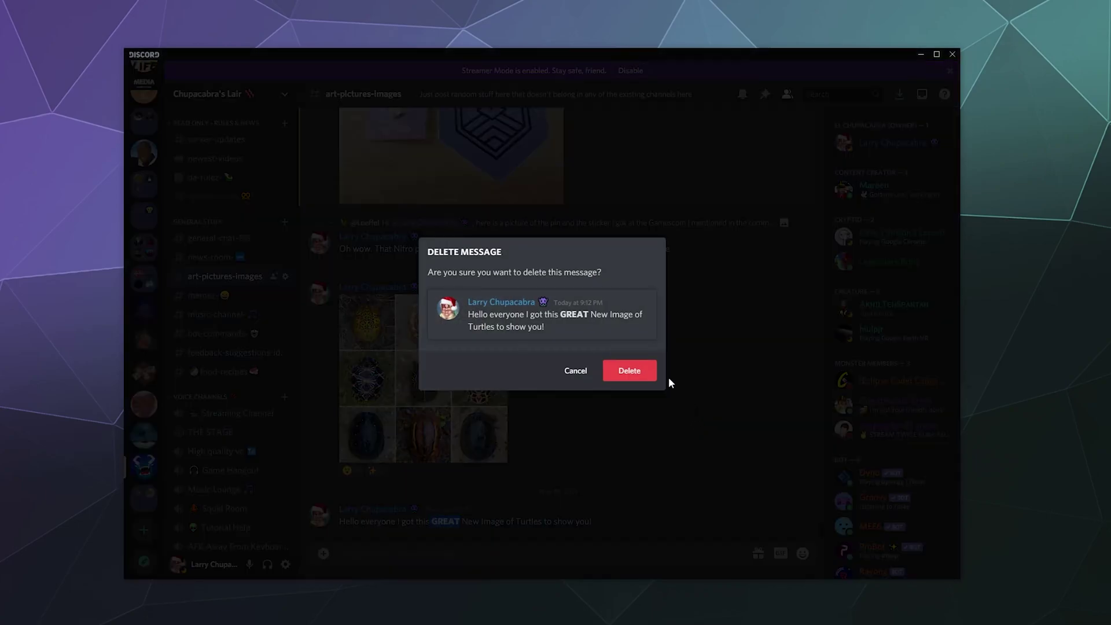
click(641, 371)
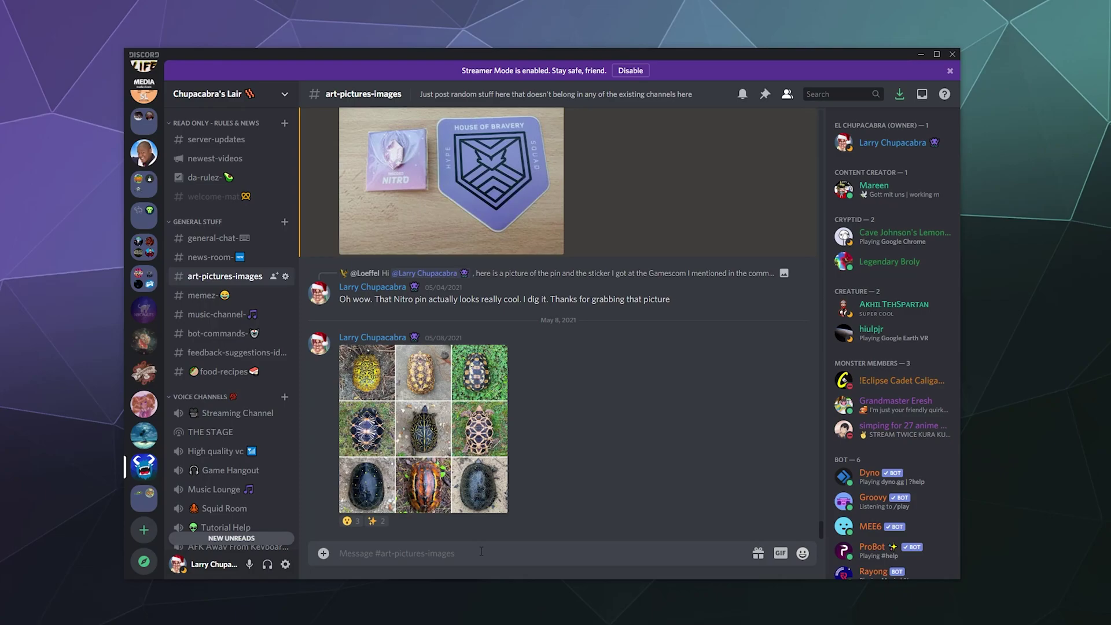
text(Make text _italic_)
key(BackSpace)
key(ctrl+a)
key(BackSpace)
- Post "FANCY UNDERLINED ITALICS" with nested underscore and asterisk markers, and delete that message
text(_*FANCY UNDERL)
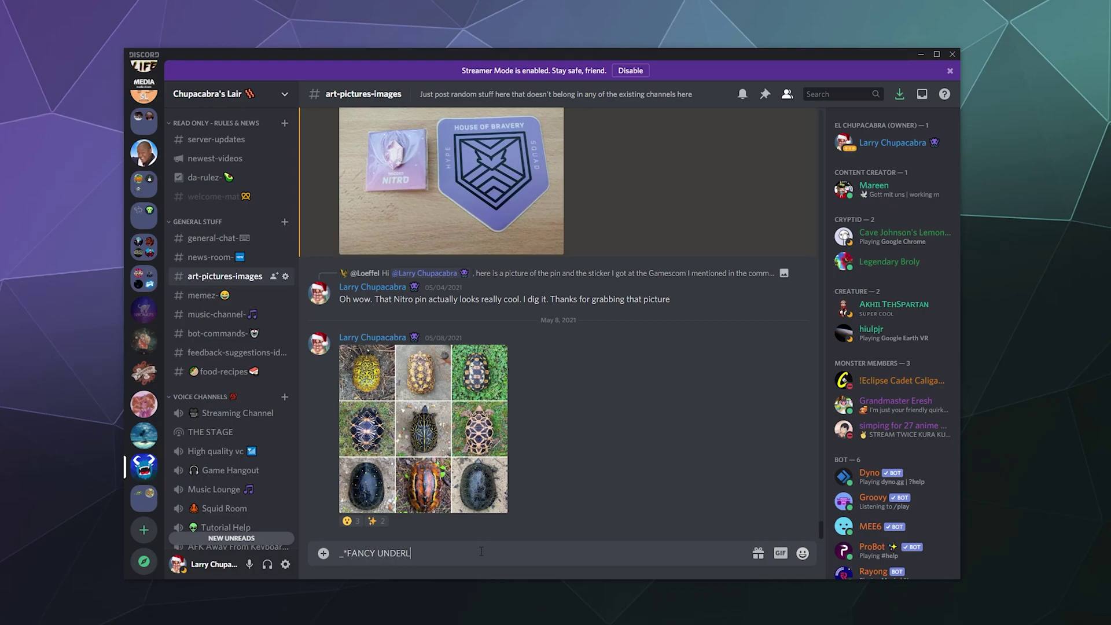
text(INED ITALICS*)
key(Return)
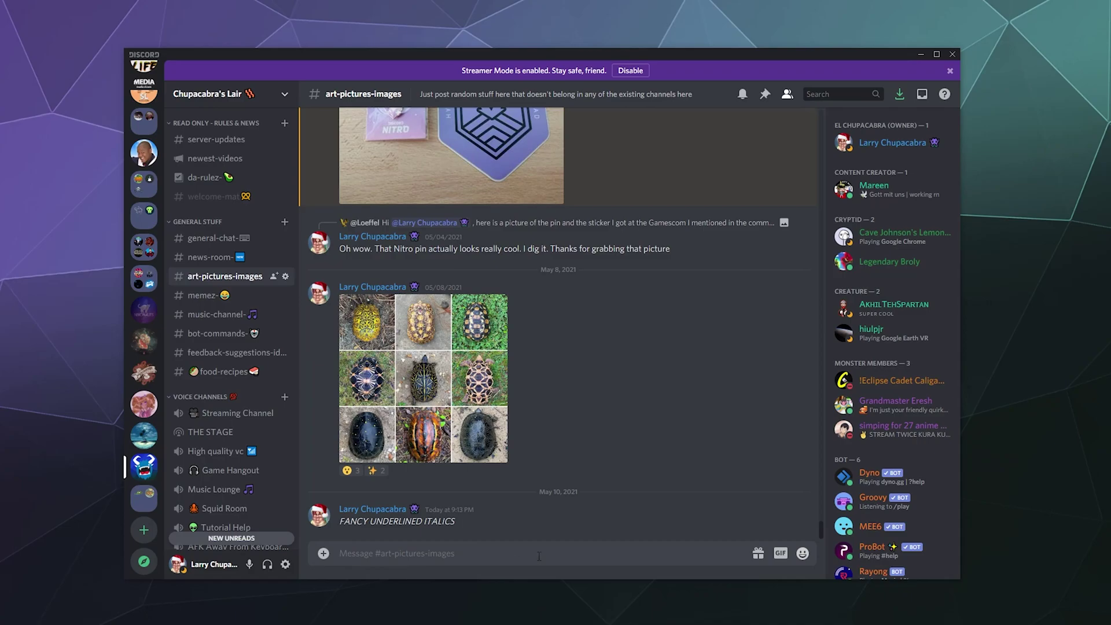
click(799, 502)
shift+click(724, 529)
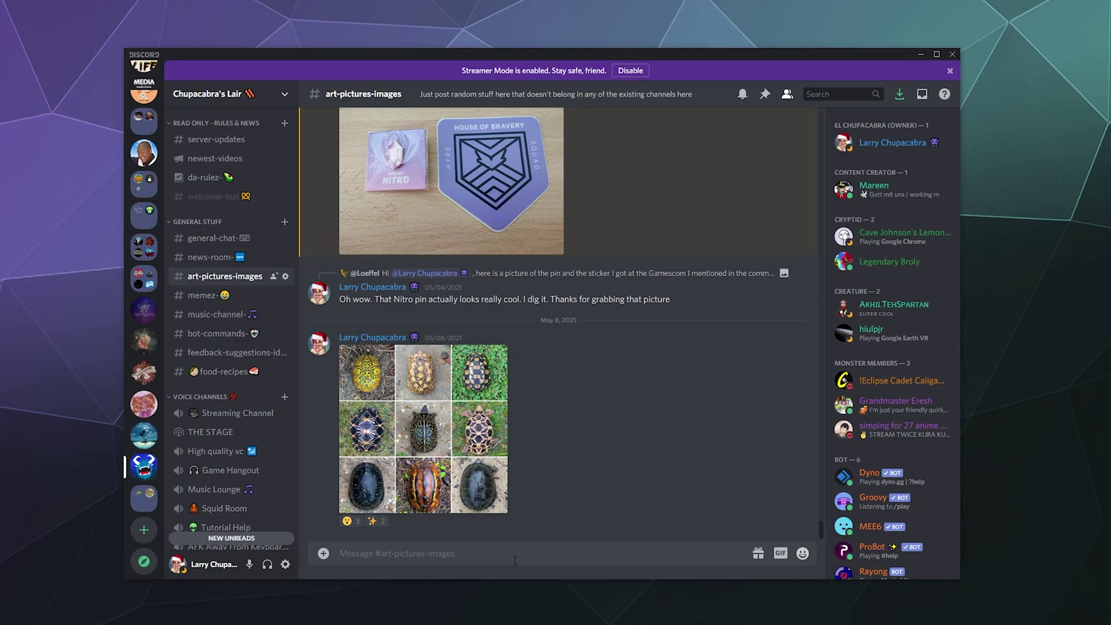
- Post "_**SUPER BOLD**_" as combined bold and italic text, and delete that message
text(_**SUPER BOLD**_)
key(Return)
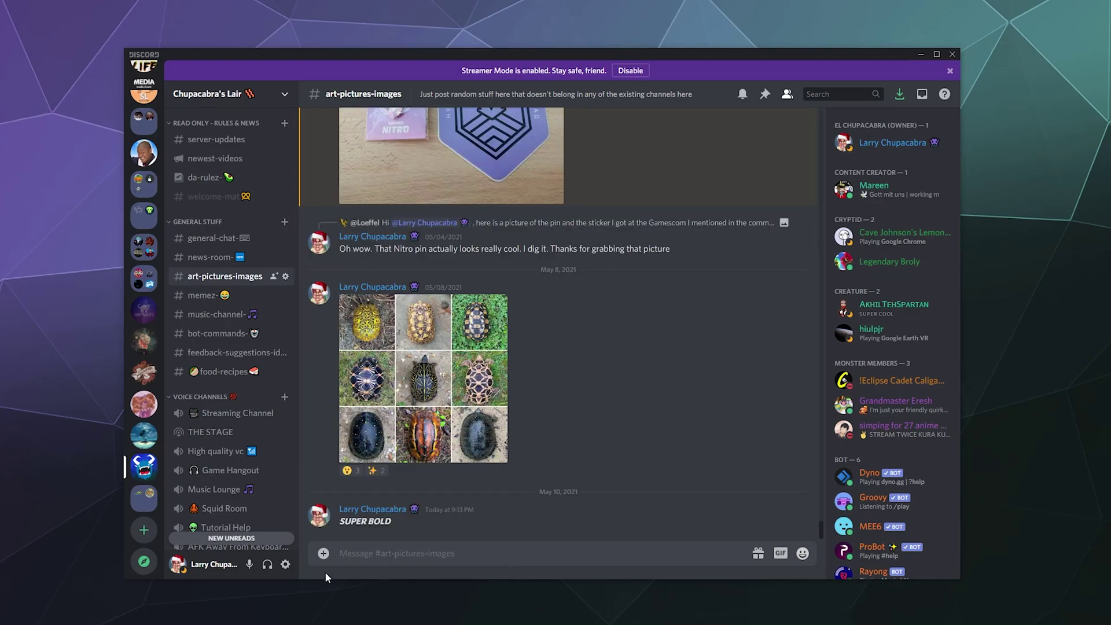
click(799, 501)
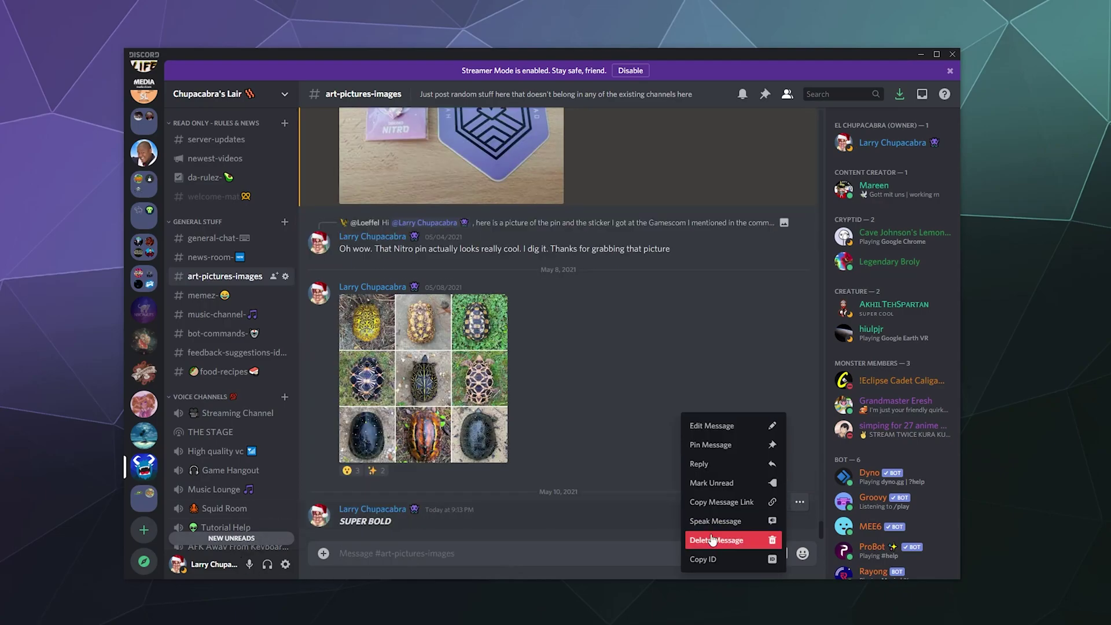
click(718, 536)
click(618, 366)
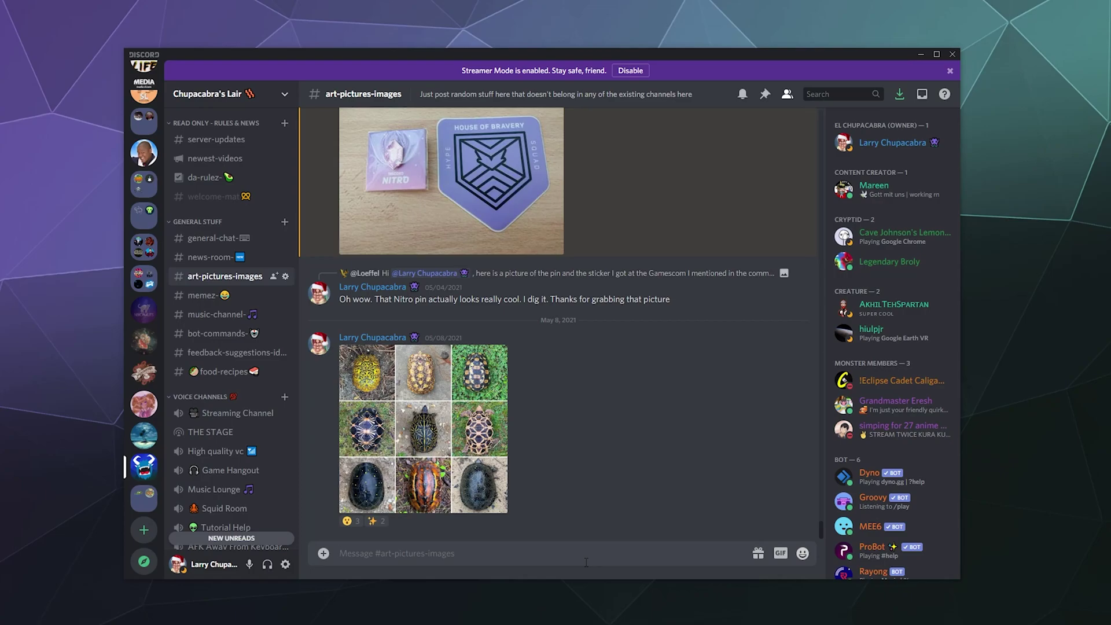
- Draft the strikethrough text "~~Strikethrough~~" in the message box and clear it without sending
text(~~Strikethrough~~)
key(ctrl+a)
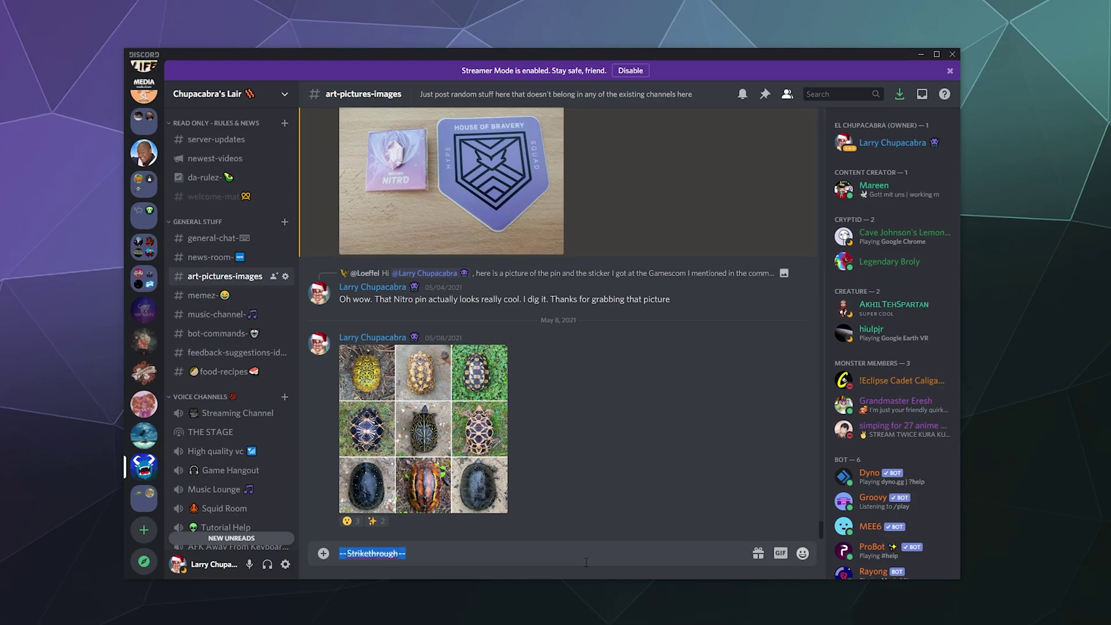
key(BackSpace)
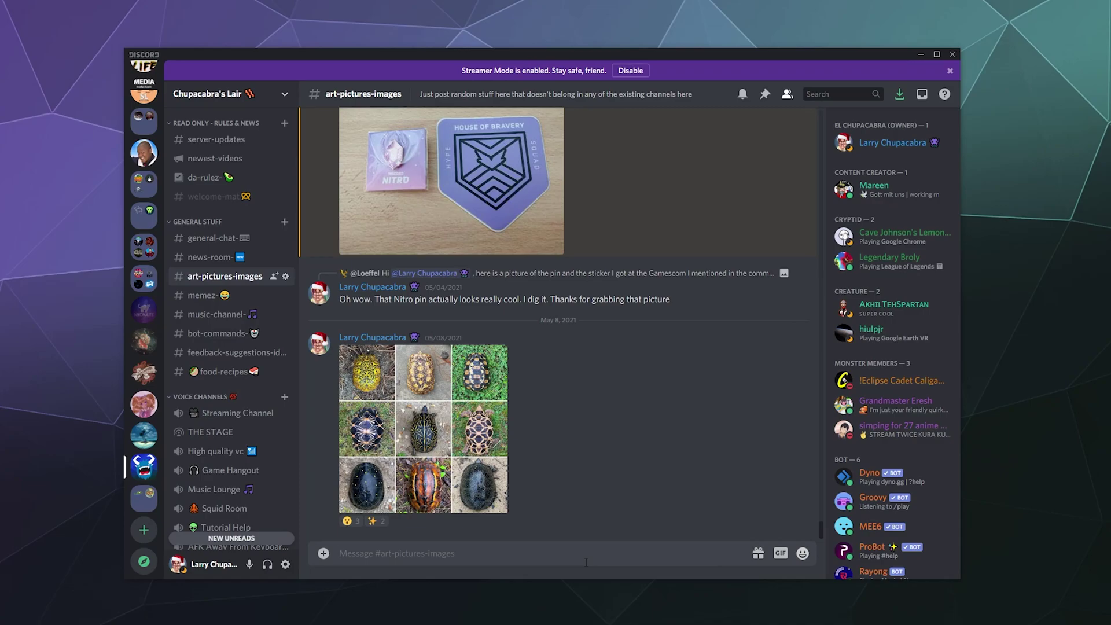
- Post "I can quote turtle speak" followed on a new line by the block quote "> Write about some quoted text"
text(I can quoit)
key(BackSpace)
key(BackSpace)
text(te turtle speak)
key(shift+Return)
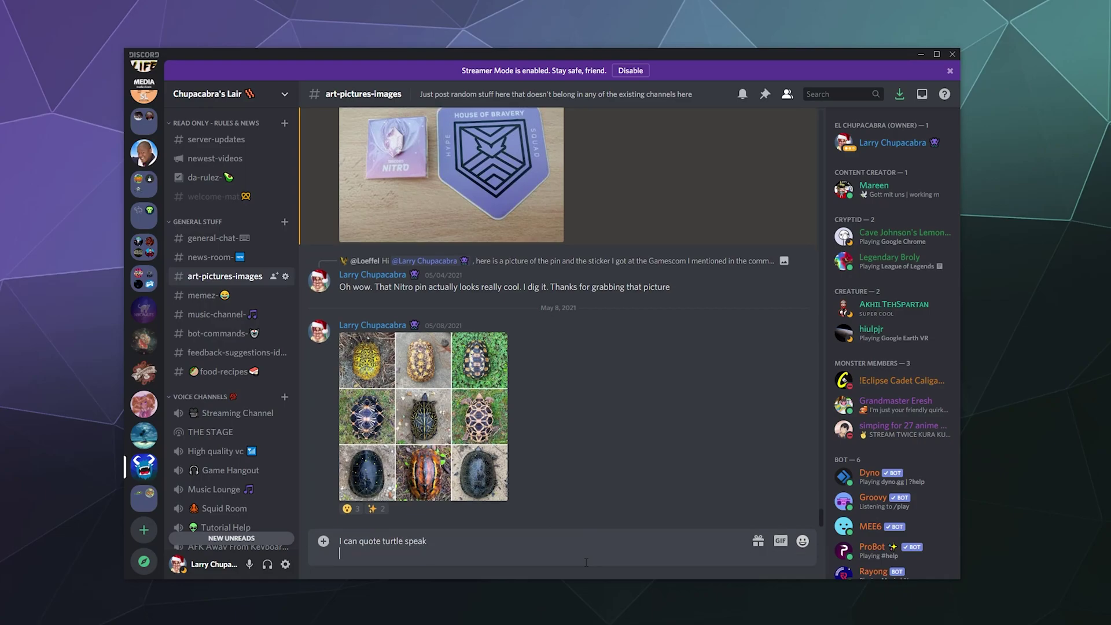
text(> kajaKEKW)
key(BackSpace)
key(BackSpace)
key(BackSpace)
key(BackSpace)
key(BackSpace)
key(BackSpace)
key(BackSpace)
key(BackSpace)
text(Write about some quoted text)
key(Return)
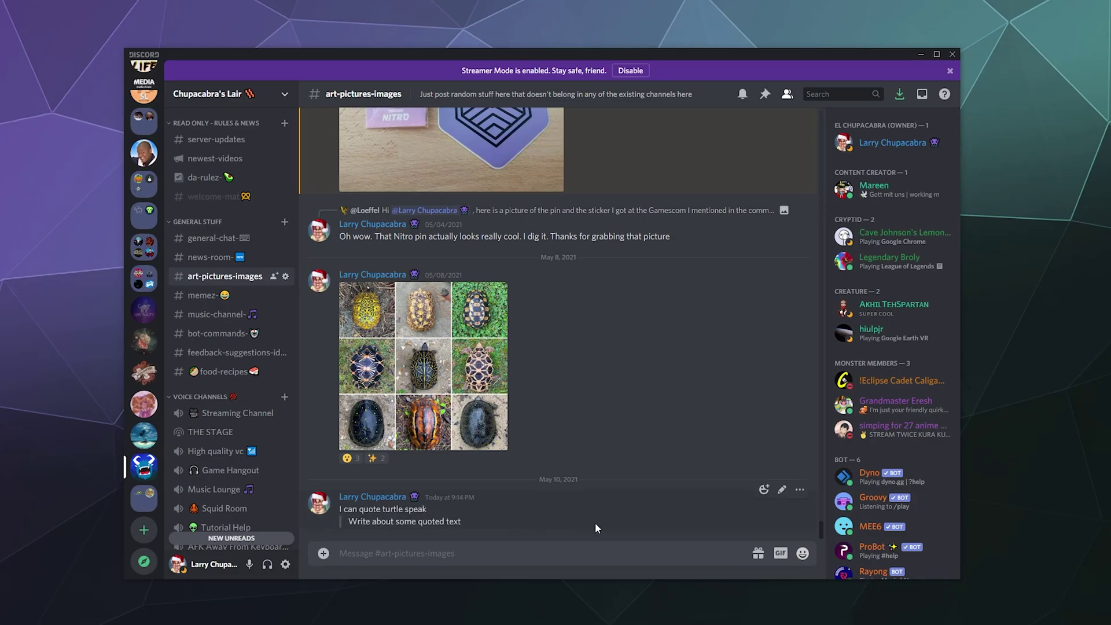
- Delete the posted message containing the block quote
click(800, 489)
click(747, 538)
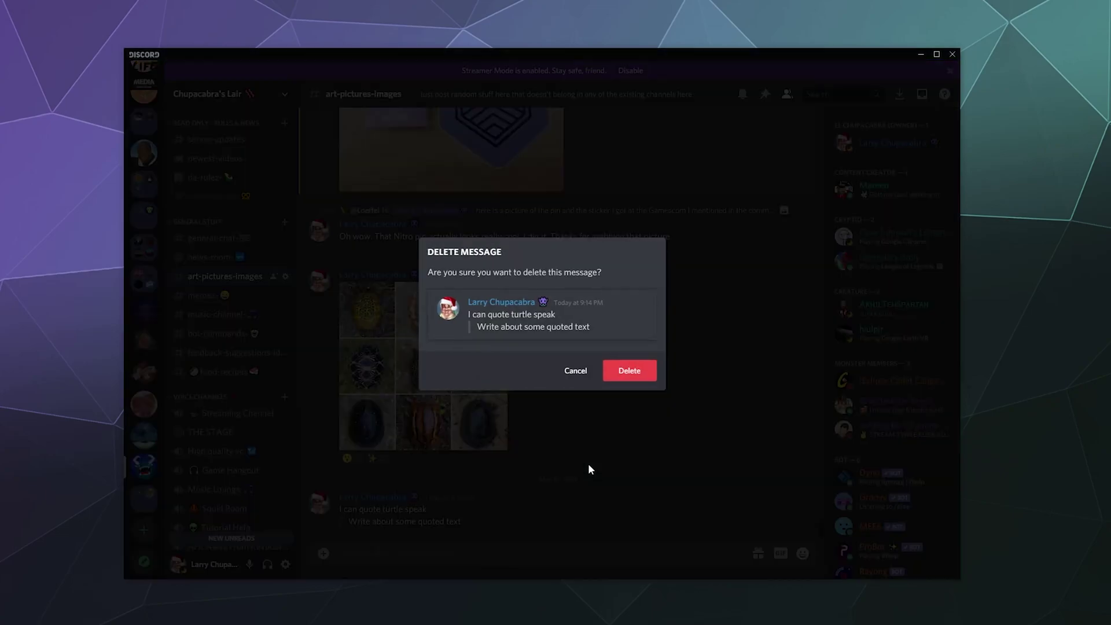
click(650, 370)
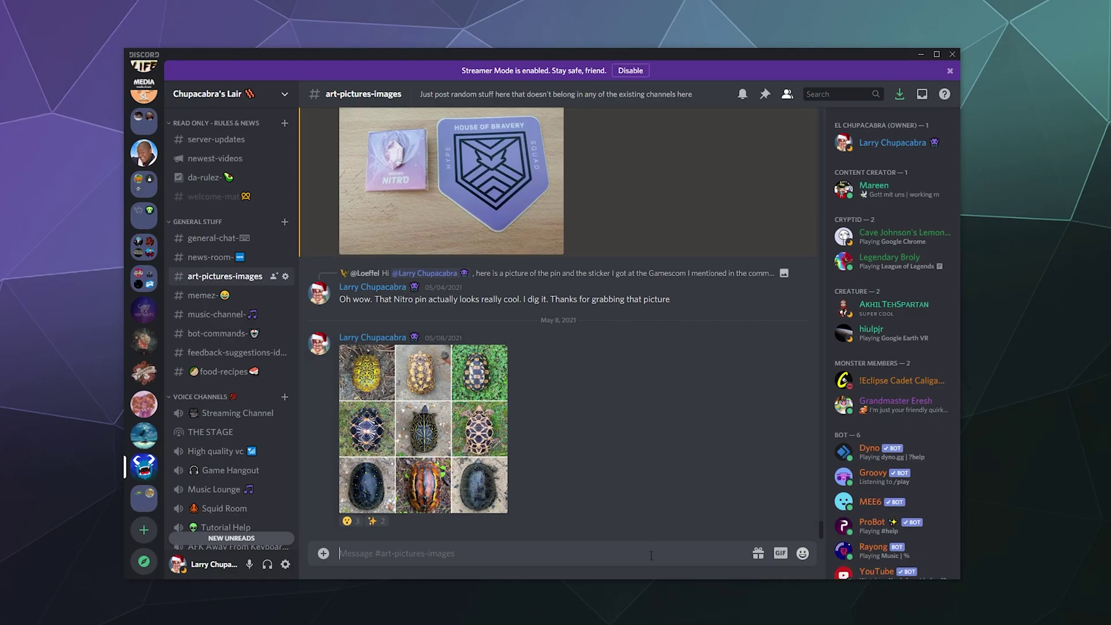
- Draft "To illustrate lines of code" above the backtick-wrapped line "This is a line of fancy code from some mysterious bot", and clear the draft
text(To illustrate lines of code)
key(shift+Return)
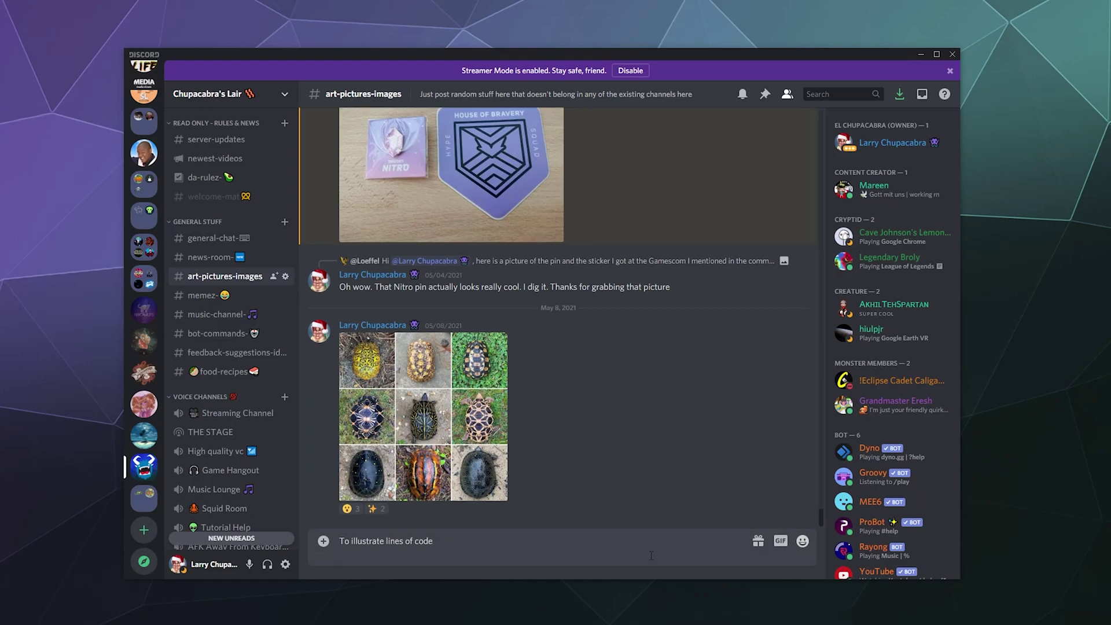
text(`)
text(This is a line of fancy code from some mysterious bot)
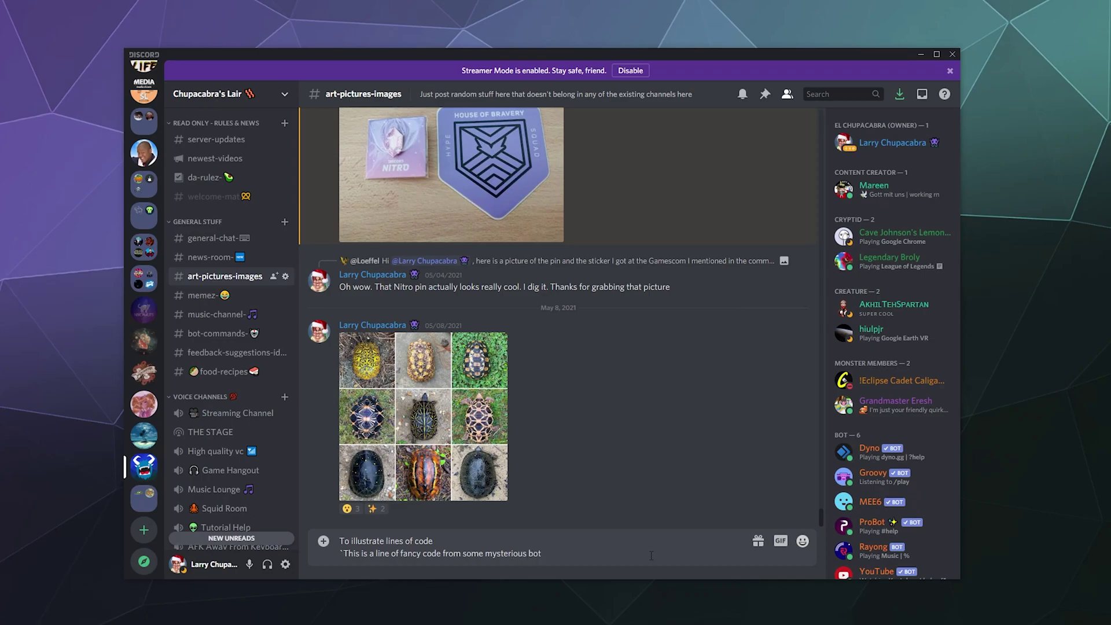
text(`)
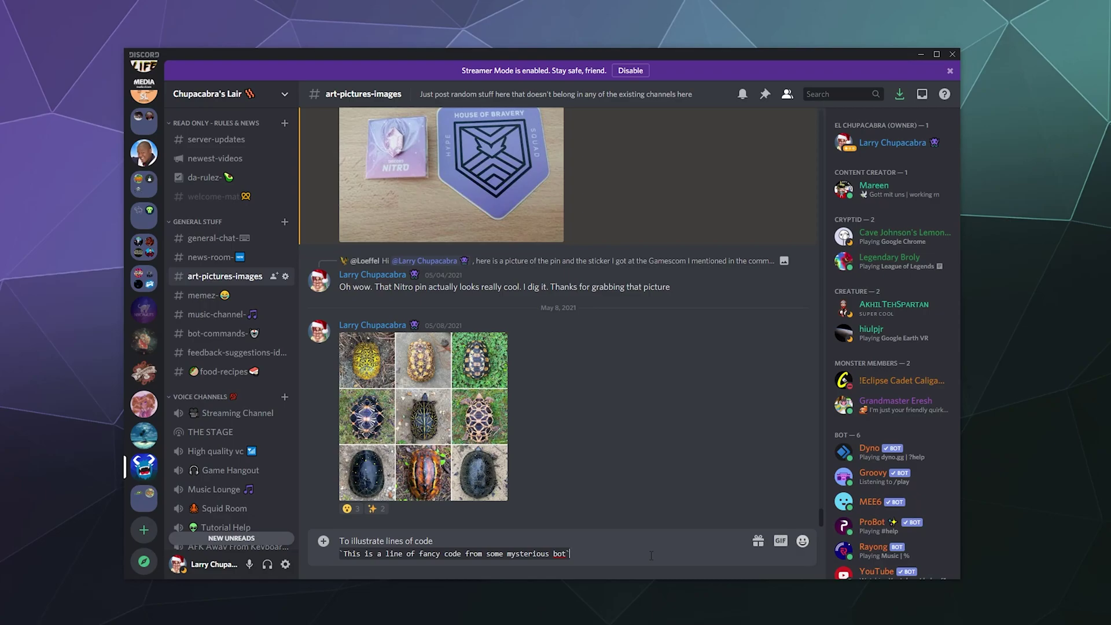
key(ctrl+a)
key(BackSpace)
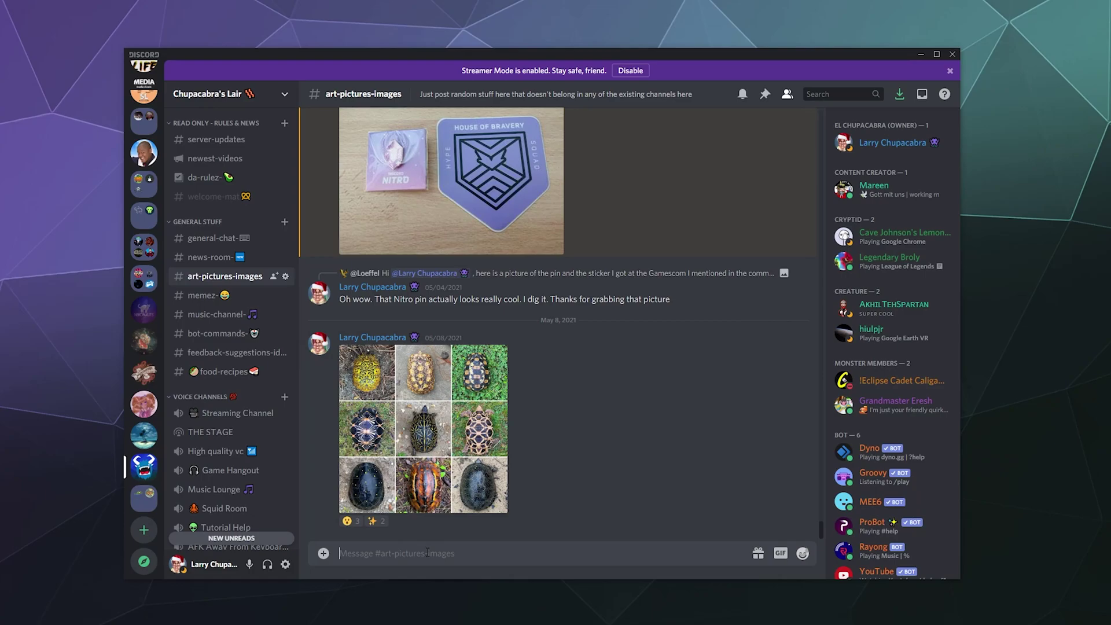
- Draft a code block opened with "```css" and the line "write a bunch of stuff", and clear the draft
text(```CSs)
key(BackSpace)
key(BackSpace)
key(BackSpace)
text(css)
key(shift+Return)
text(write a butnch)
key(BackSpace)
key(BackSpace)
key(BackSpace)
key(BackSpace)
text(nch of stuff)
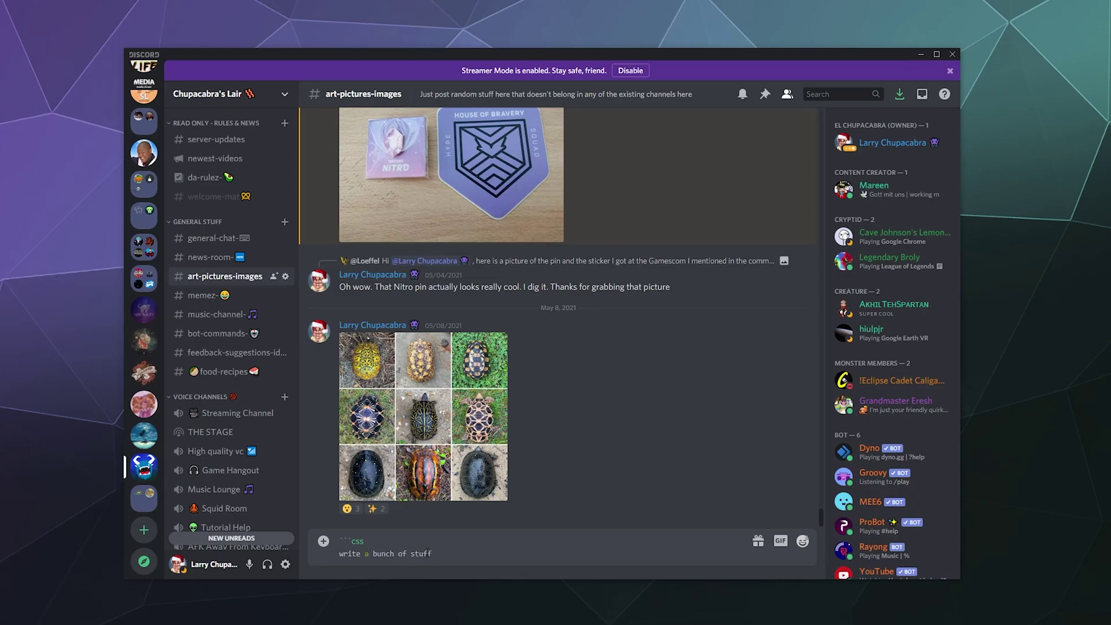
key(ctrl+a)
key(BackSpace)
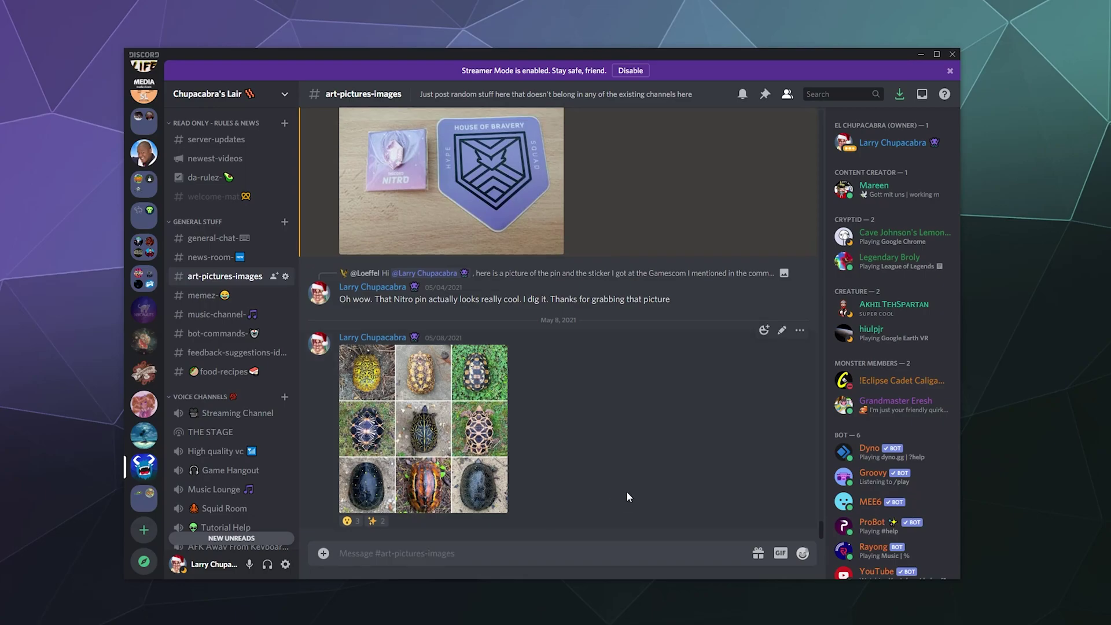